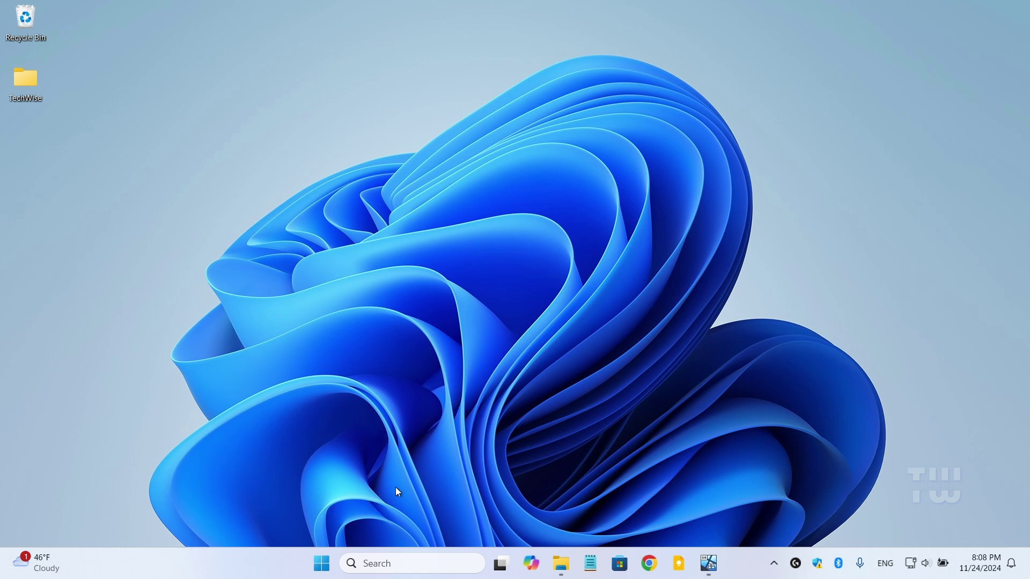
# Run ncpa.cpl from the Start menu's Run dialog to open Network Connections
pyautogui.rightClick(323, 563)
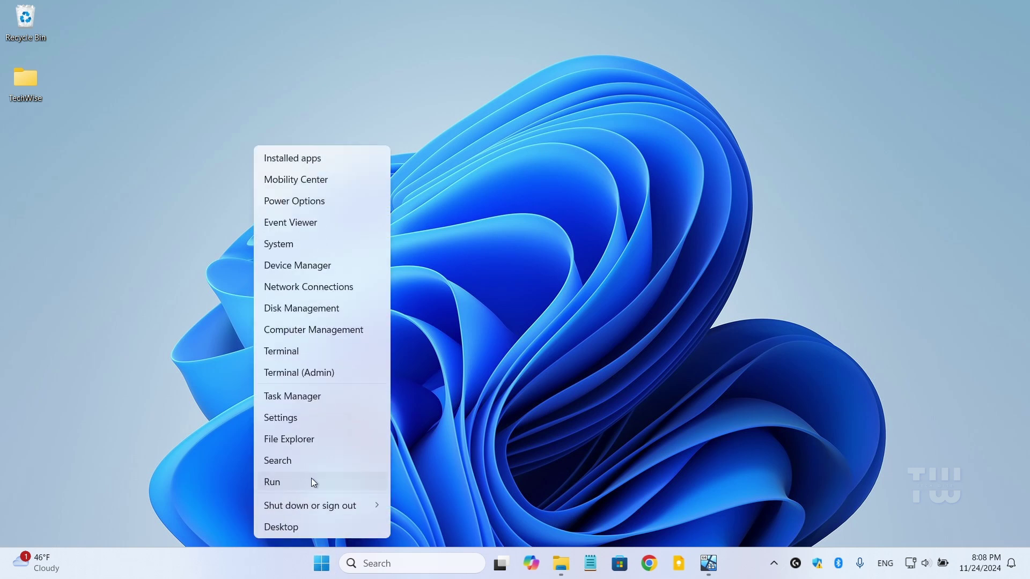
pyautogui.click(316, 481)
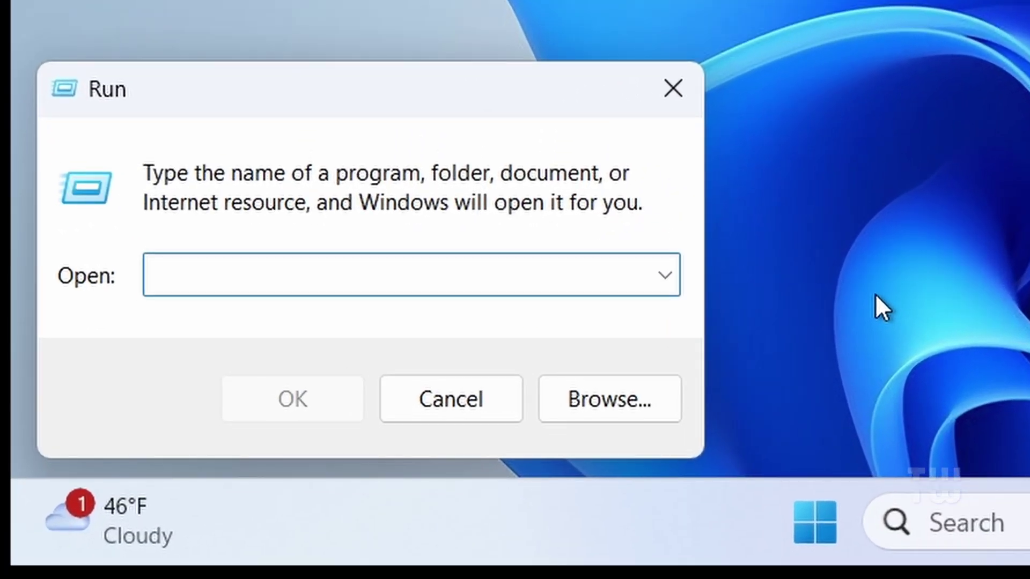
pyautogui.write('ncp')
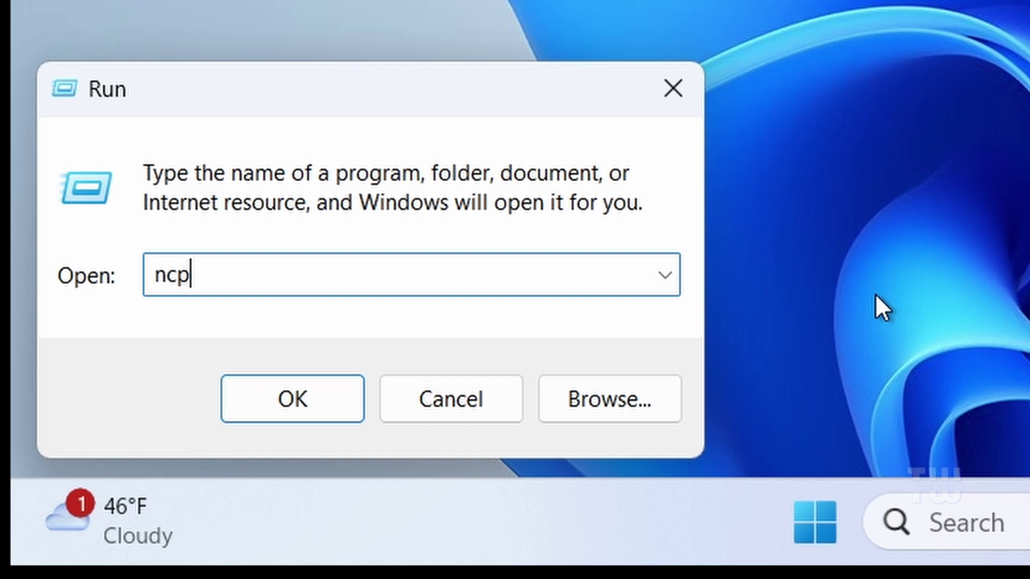
pyautogui.write('a.cpl')
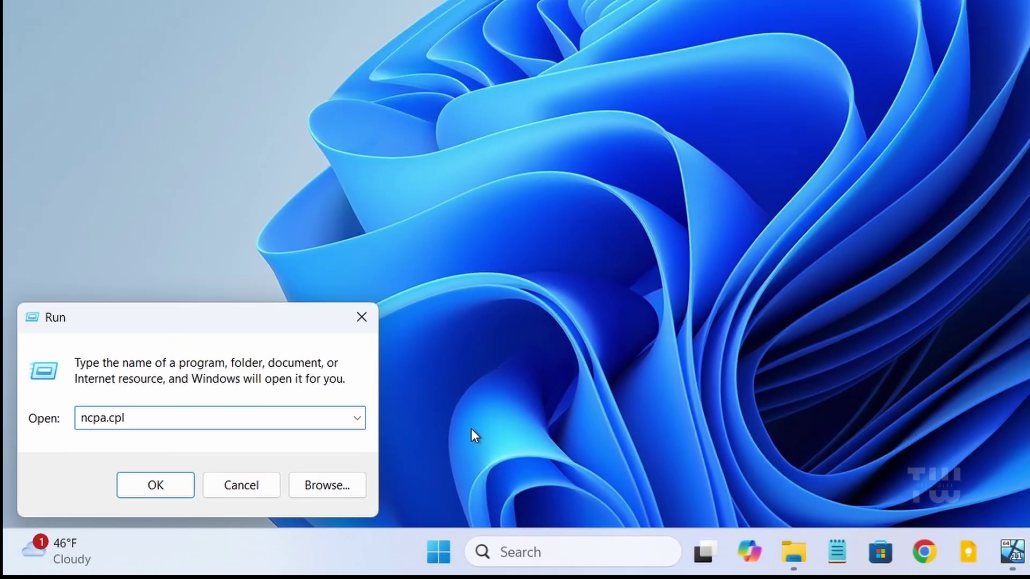
pyautogui.press('Return')
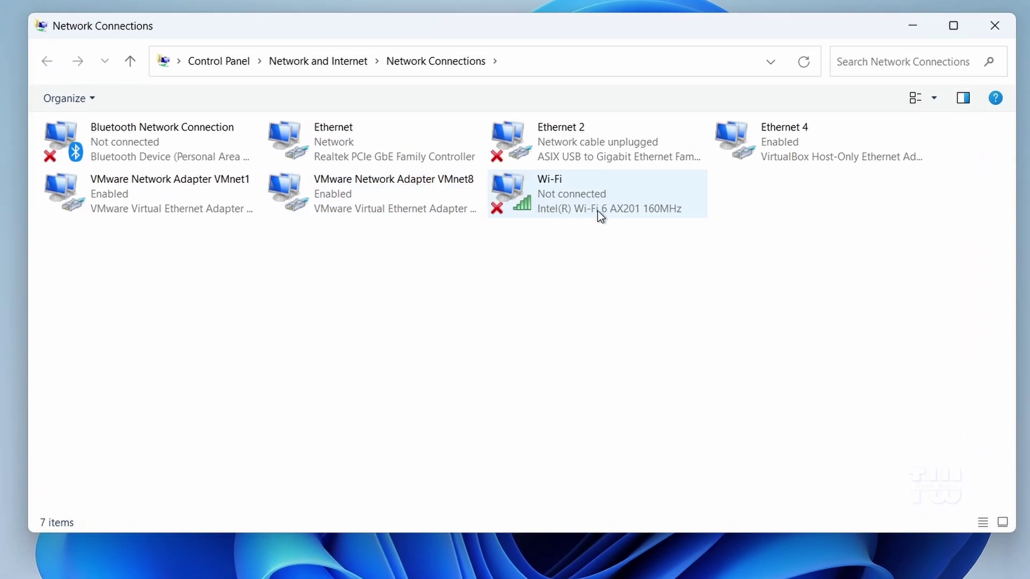
# Open the Wi-Fi adapter's Properties and select Internet Protocol Version 4 (TCP/IPv4)
pyautogui.click(599, 211)
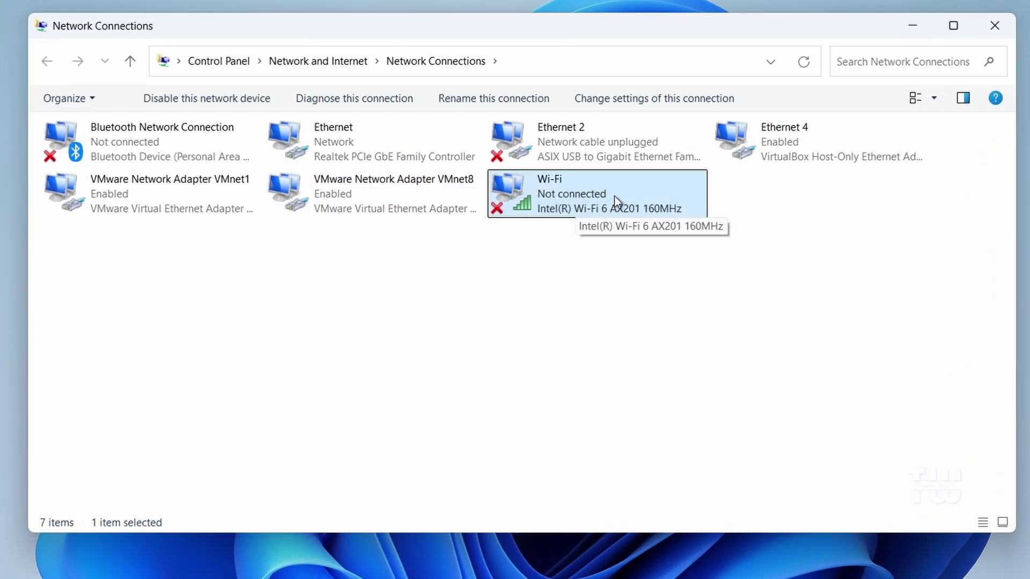
pyautogui.rightClick(619, 194)
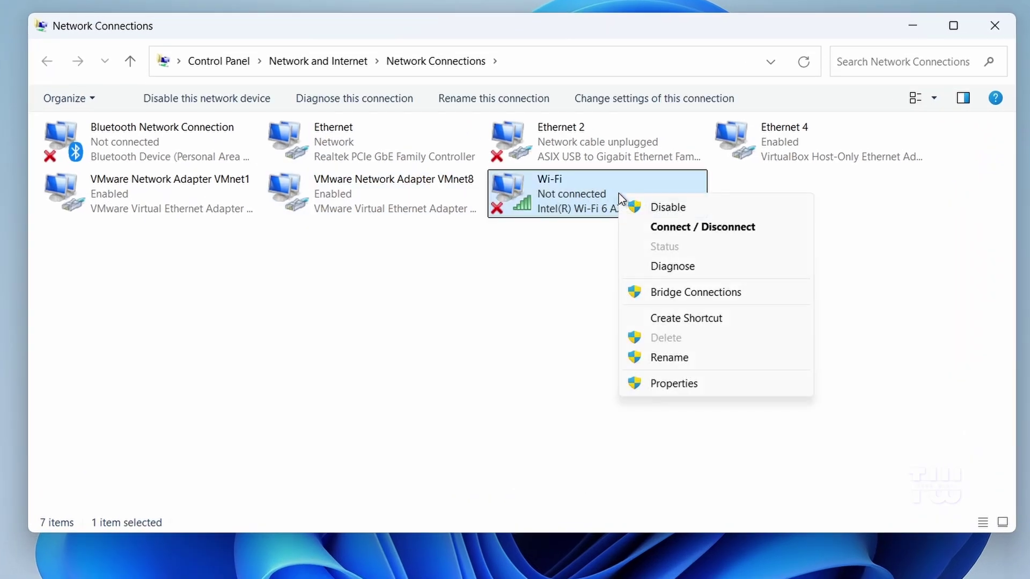
pyautogui.click(698, 383)
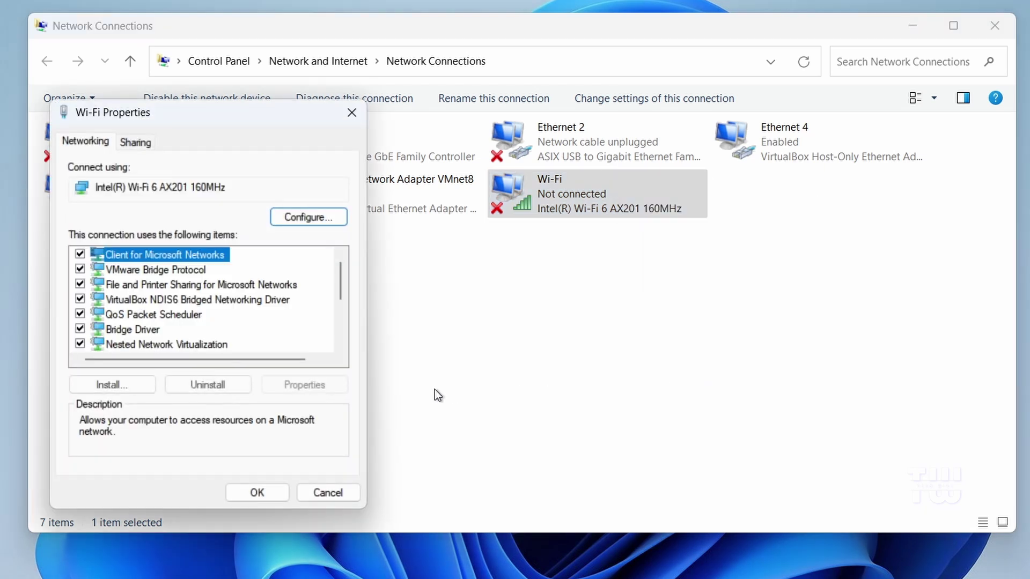
pyautogui.moveTo(342, 290); pyautogui.dragTo(342, 308)
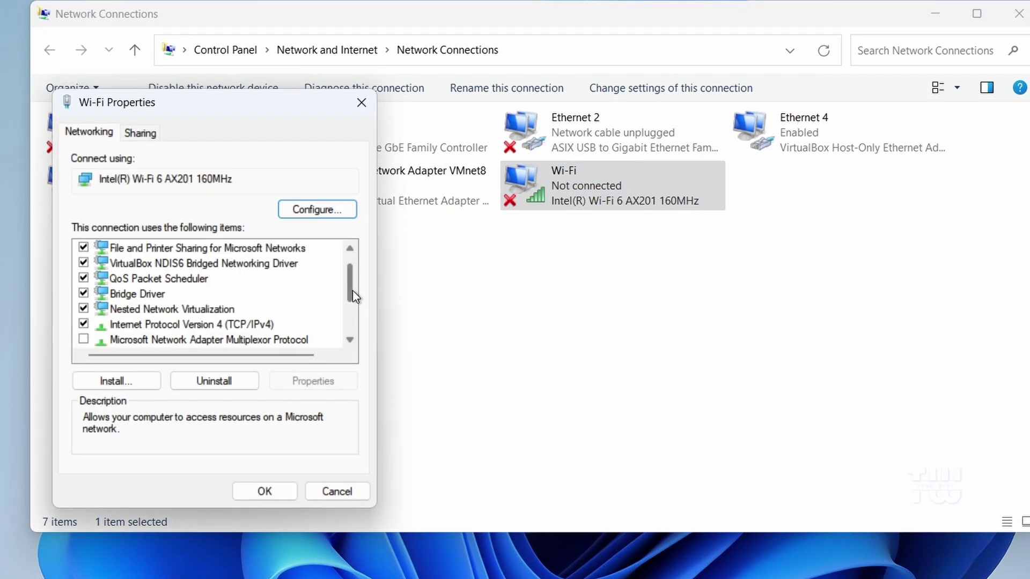
pyautogui.moveTo(411, 251); pyautogui.dragTo(410, 267)
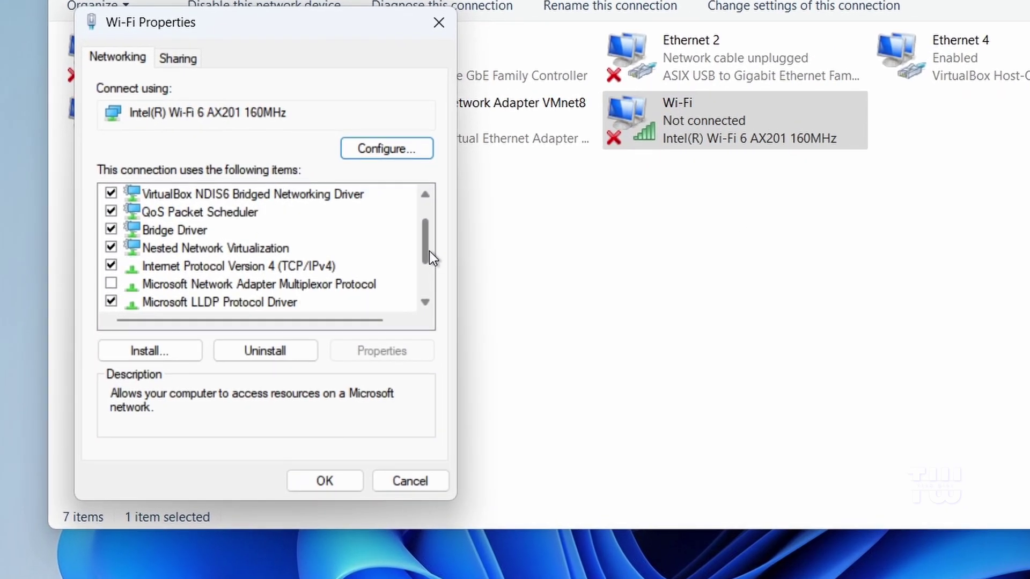
pyautogui.click(242, 269)
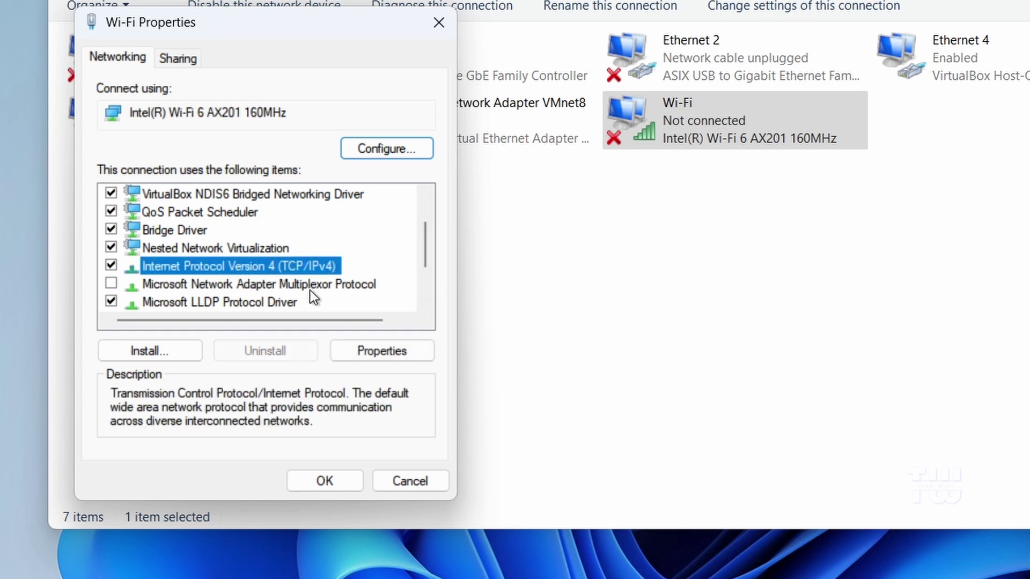
# Set the Wi-Fi IPv4 DNS servers to 1.1.1.1 and 1.0.0.1, then close the dialogs
pyautogui.click(390, 349)
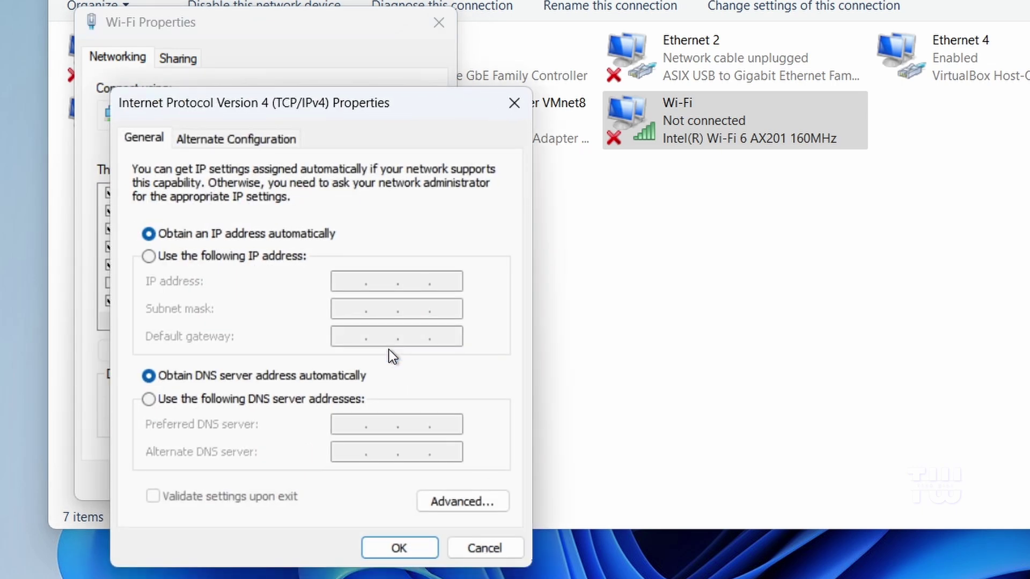
pyautogui.click(156, 400)
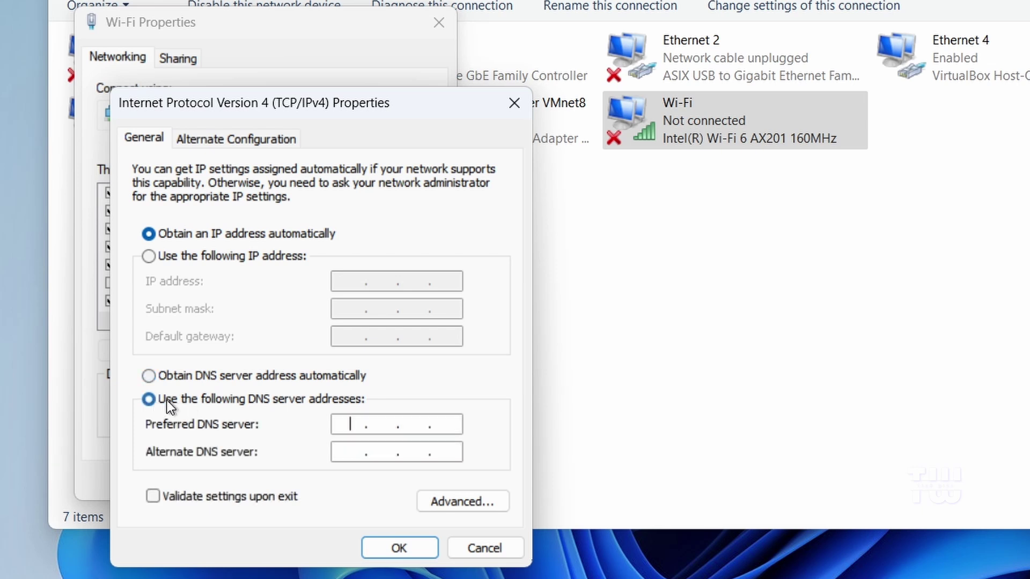
pyautogui.write('1.')
pyautogui.write('1.1.')
pyautogui.write('1')
pyautogui.press('Tab')
pyautogui.write('1.0')
pyautogui.write('.0.1')
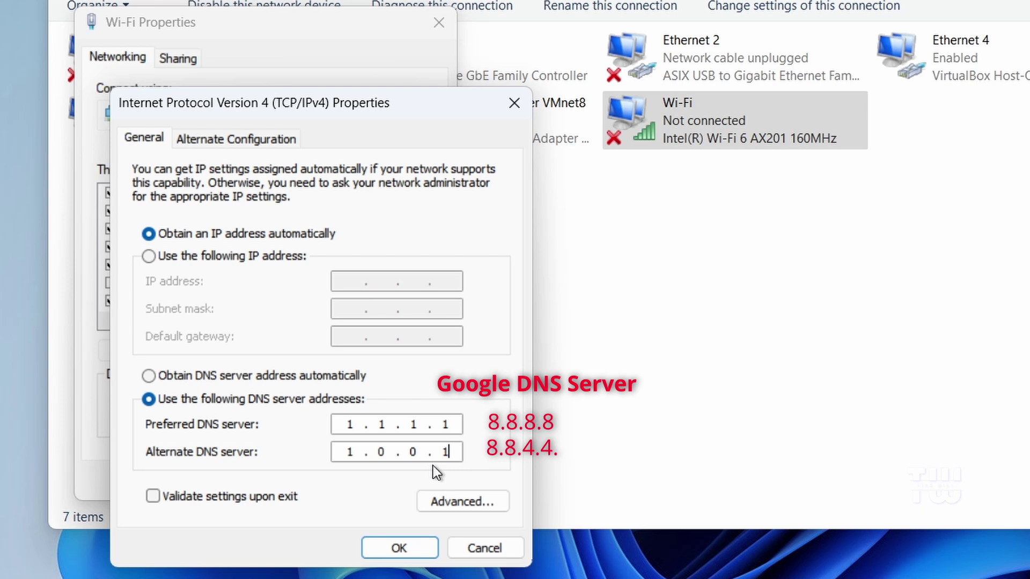
pyautogui.click(399, 548)
pyautogui.click(324, 481)
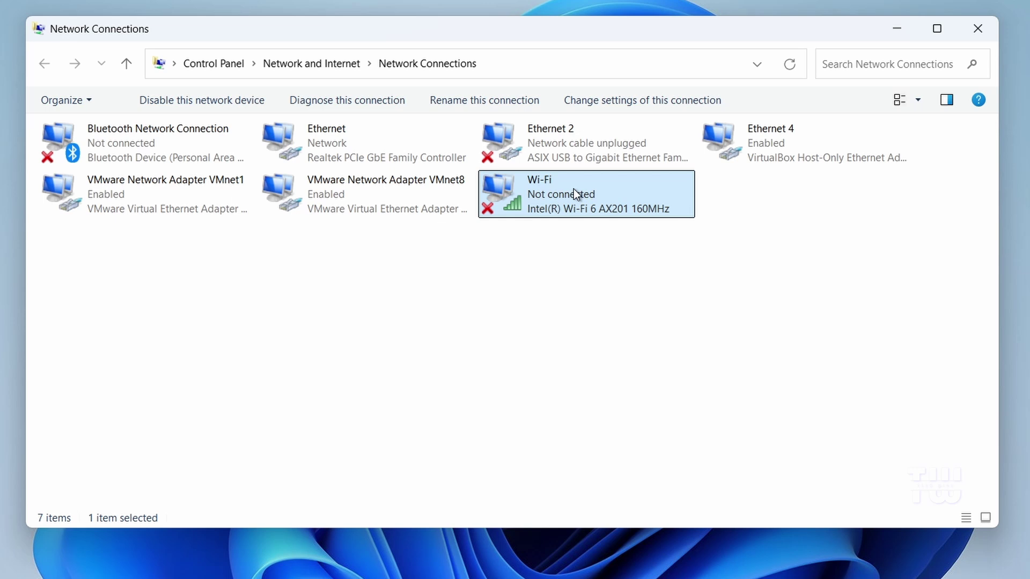
# Open the Wi-Fi adapter's advanced hardware properties and review Fat Channel Intolerant
pyautogui.rightClick(597, 194)
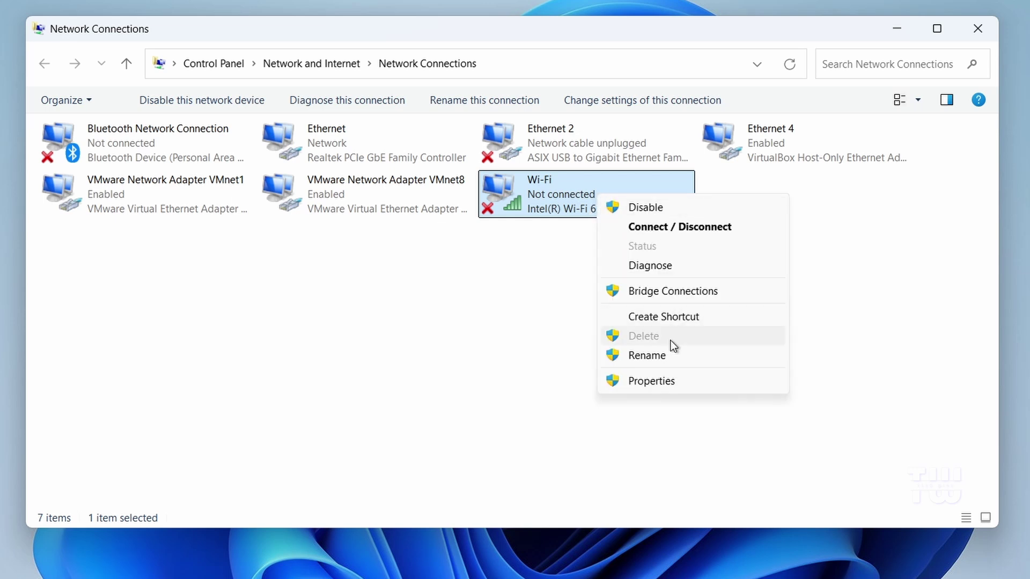
pyautogui.click(656, 380)
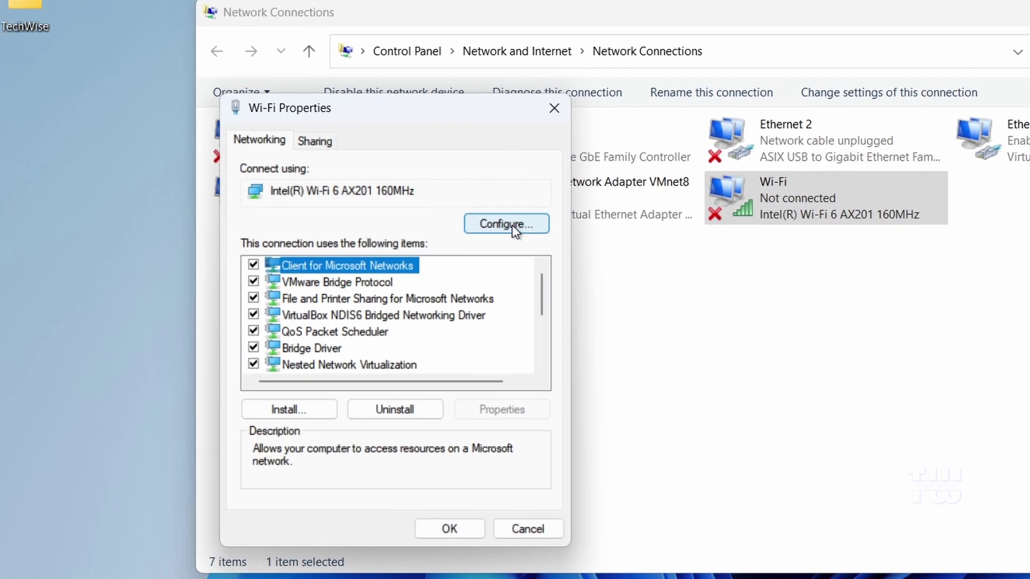
pyautogui.click(302, 218)
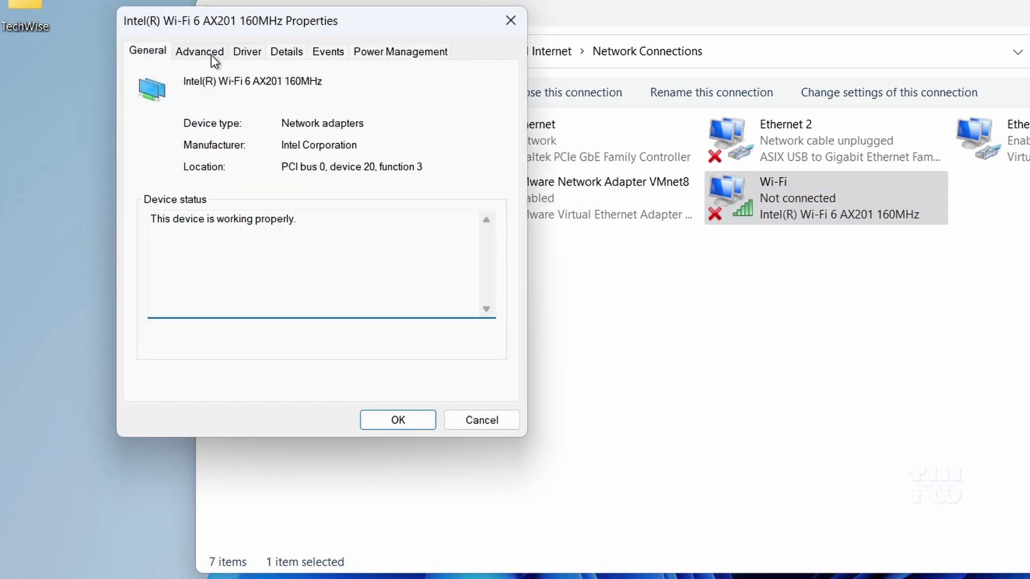
pyautogui.click(211, 54)
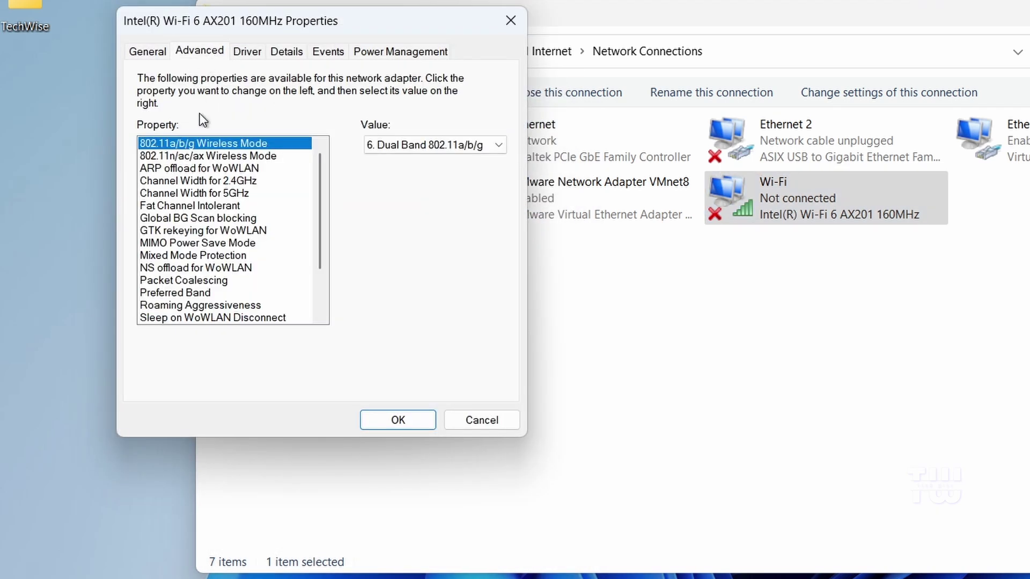
pyautogui.click(190, 205)
pyautogui.click(438, 145)
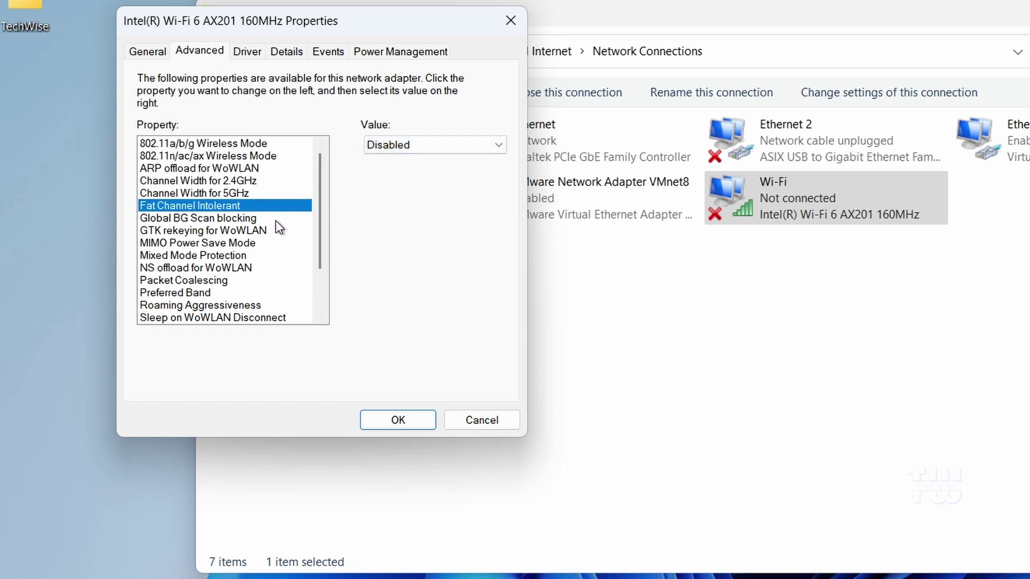
# Set Preferred Band to Prefer 5GHz and Roaming Aggressiveness to Lowest
pyautogui.click(205, 292)
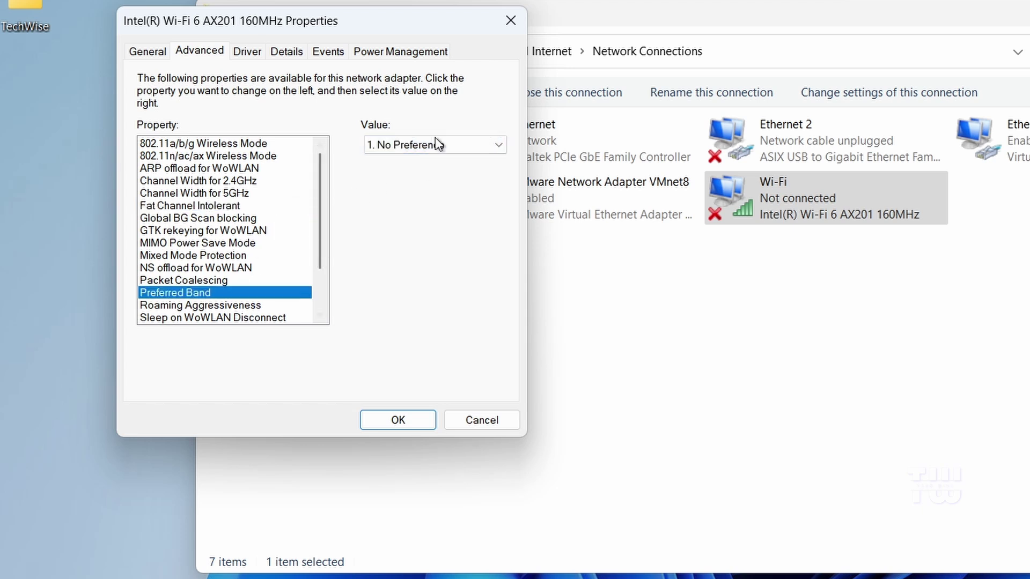
pyautogui.click(461, 144)
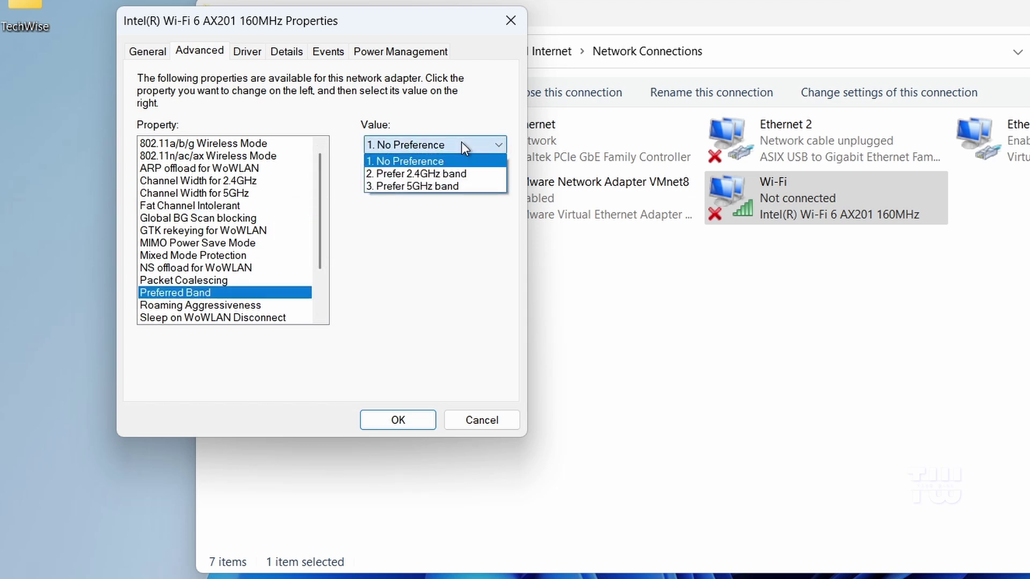
pyautogui.click(435, 182)
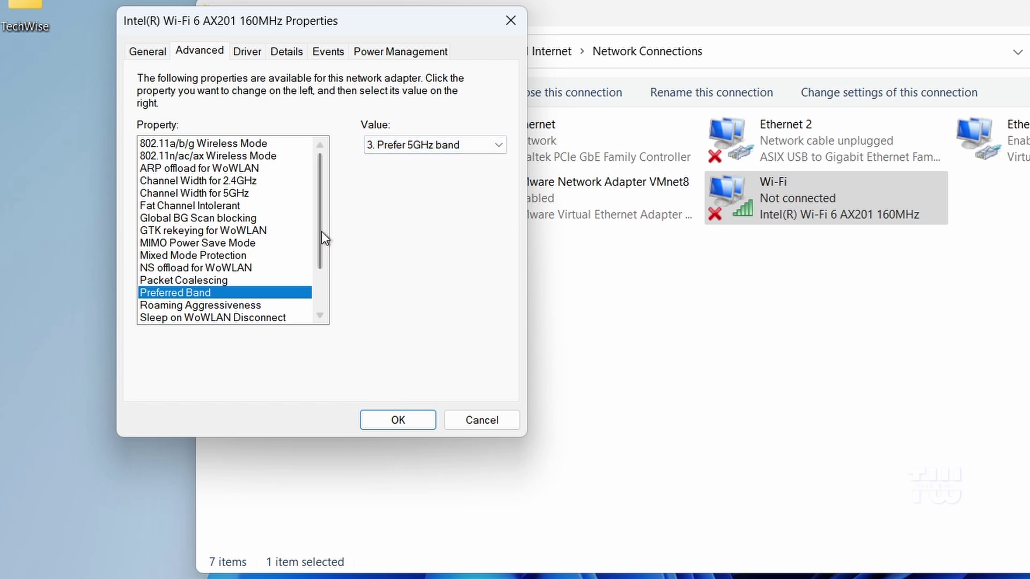
pyautogui.click(244, 303)
pyautogui.click(469, 142)
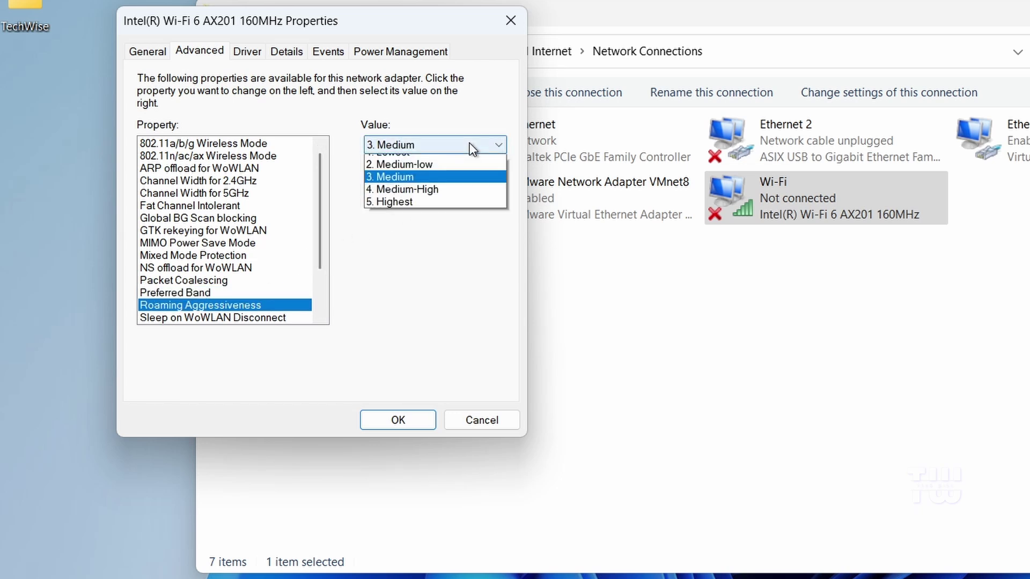
pyautogui.click(419, 163)
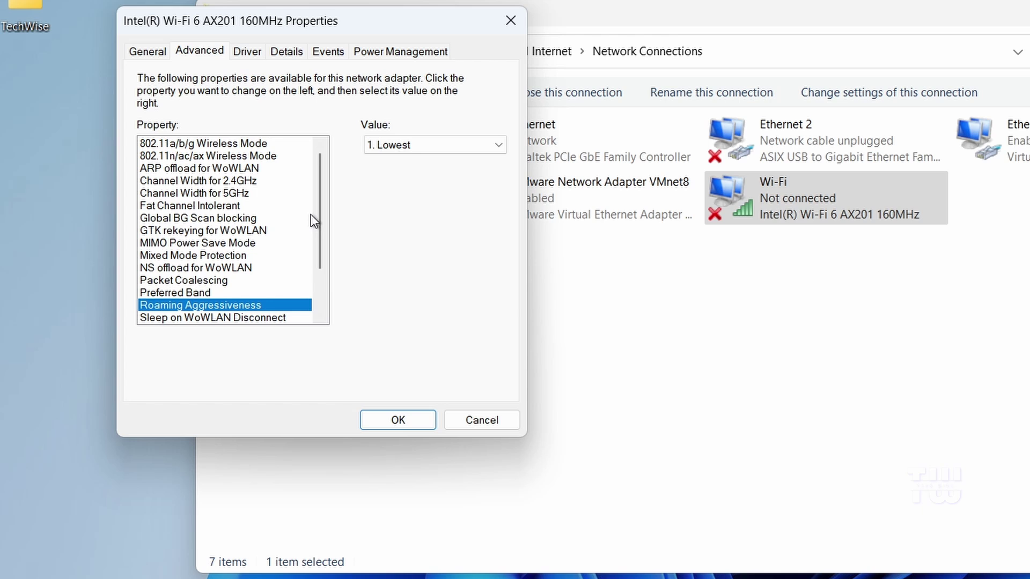
pyautogui.scroll(-5, 327, 235)
pyautogui.scroll(-2, 328, 242)
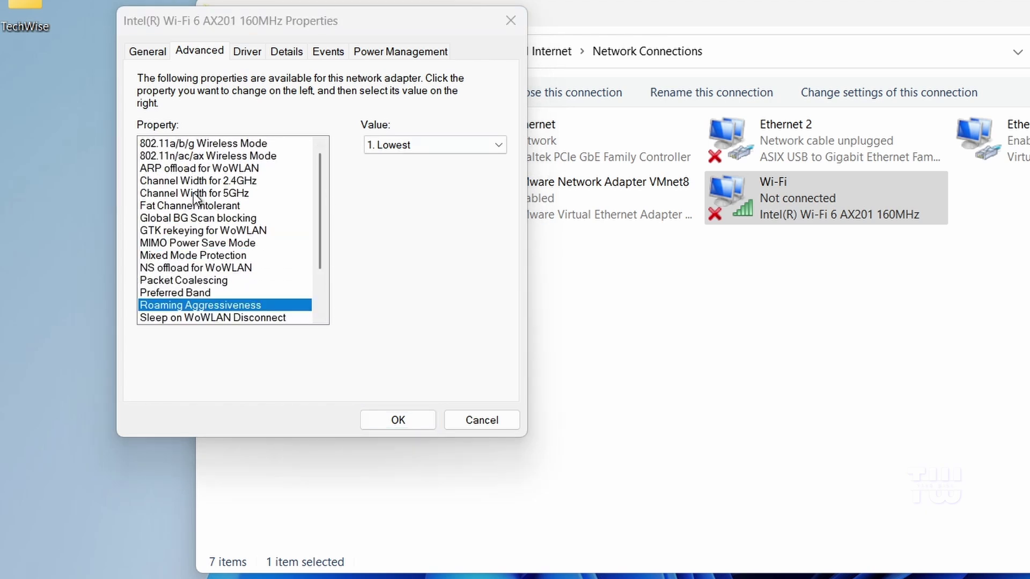
# Keep both 2.4GHz and 5GHz channel widths on Auto and apply the settings
pyautogui.click(196, 181)
pyautogui.click(437, 147)
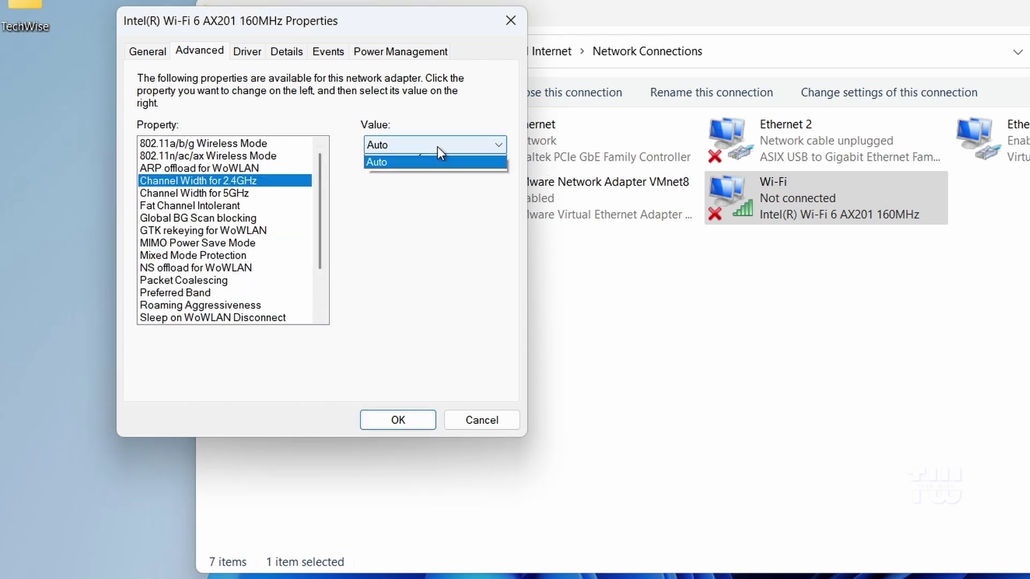
pyautogui.click(389, 175)
pyautogui.click(231, 193)
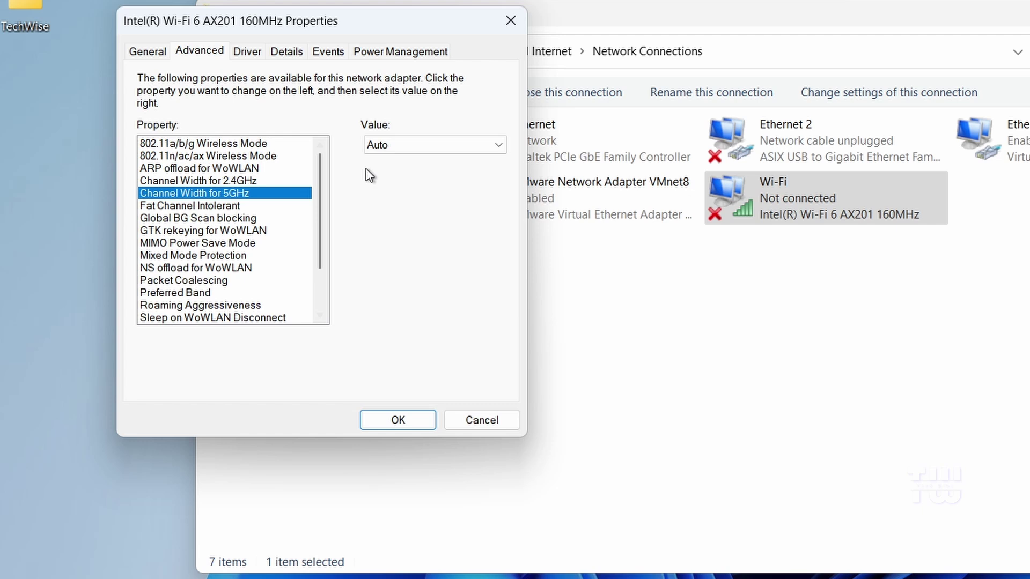
pyautogui.click(415, 147)
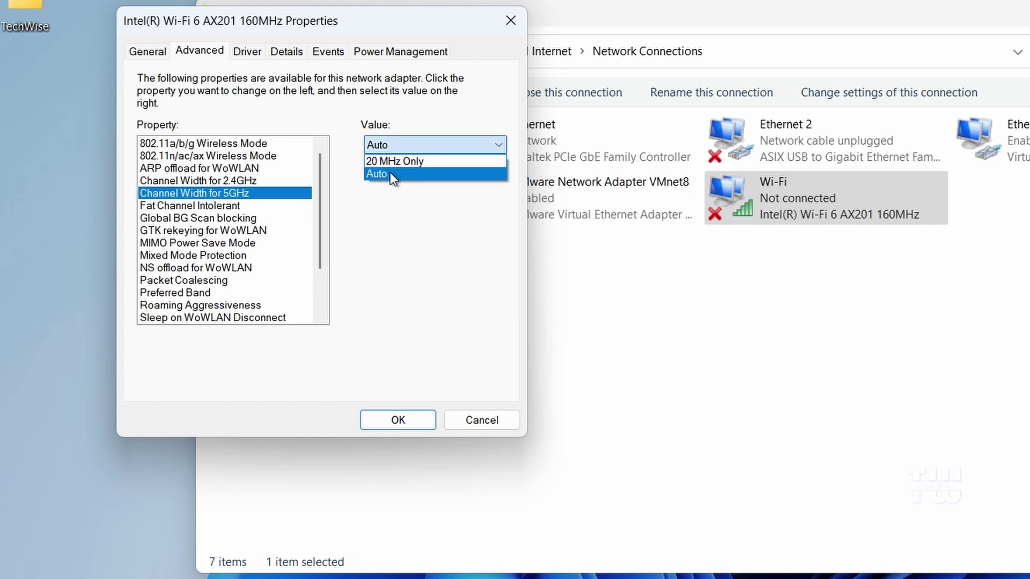
pyautogui.click(390, 173)
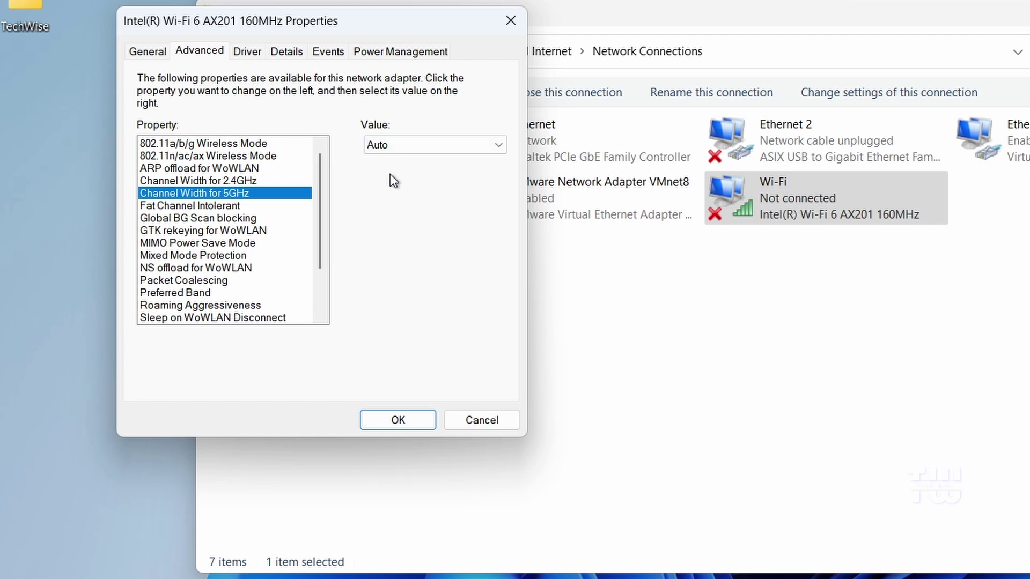
pyautogui.click(397, 420)
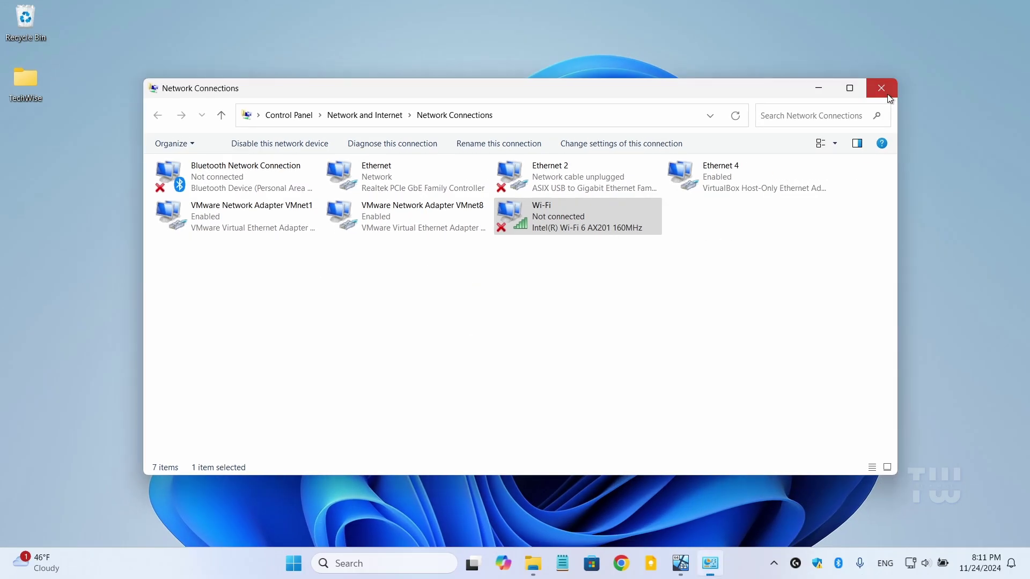
# Close Network Connections and turn Wi-Fi back on from quick settings
pyautogui.click(881, 88)
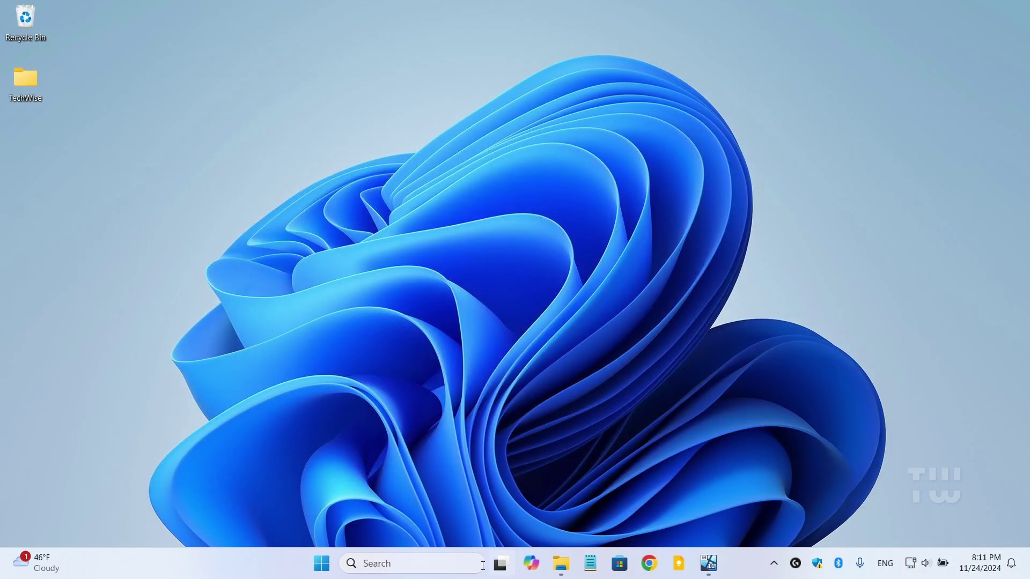
pyautogui.click(912, 564)
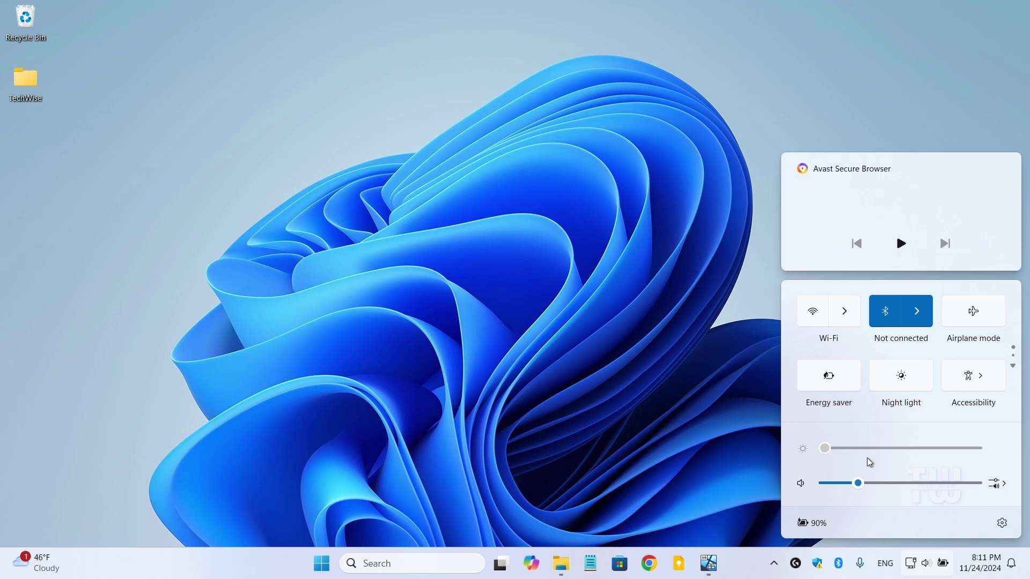
pyautogui.click(816, 311)
# Check the available networks, expand TP-Link_6552_2.4, then dismiss the list
pyautogui.click(845, 312)
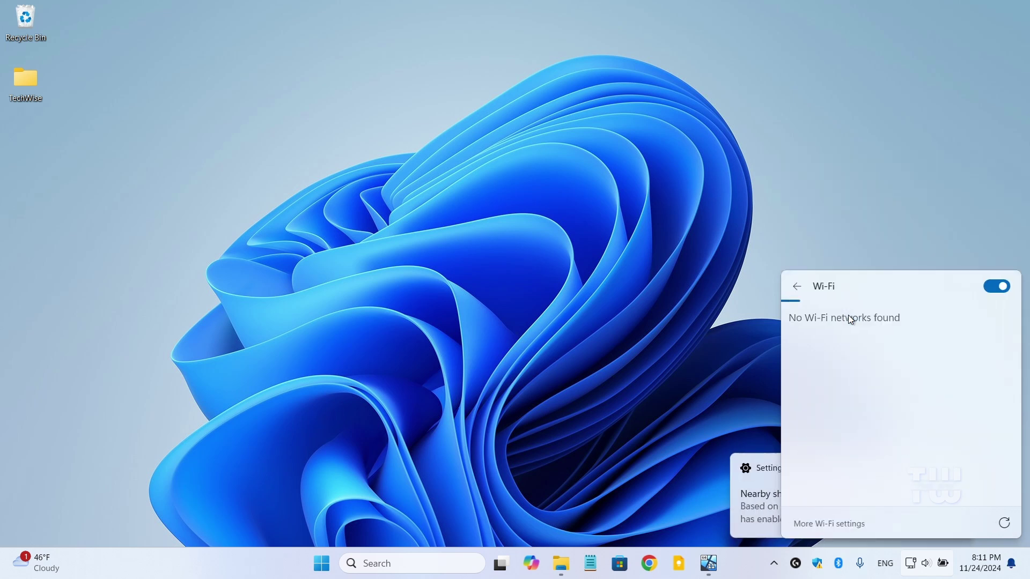
pyautogui.click(860, 324)
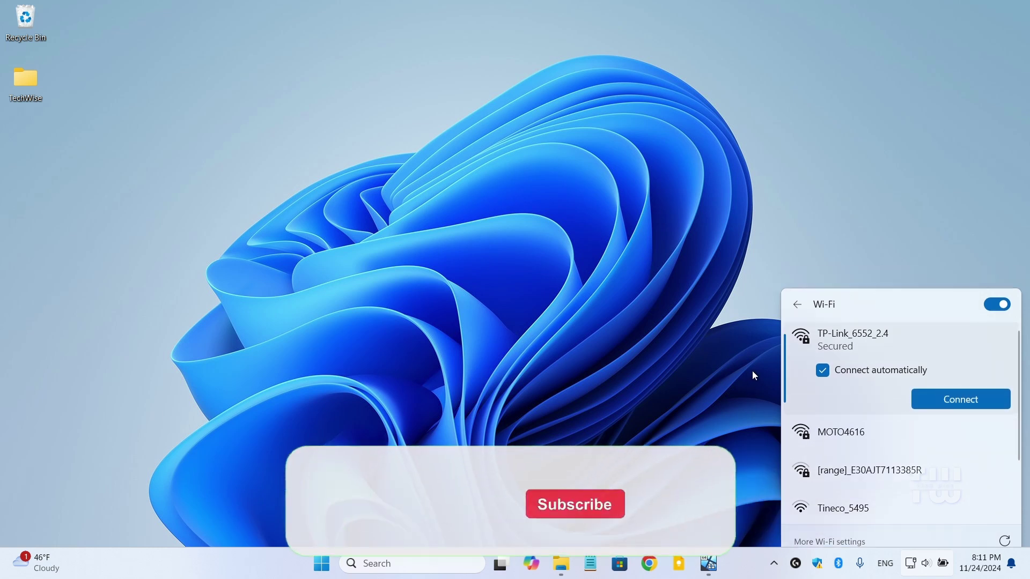
pyautogui.click(753, 371)
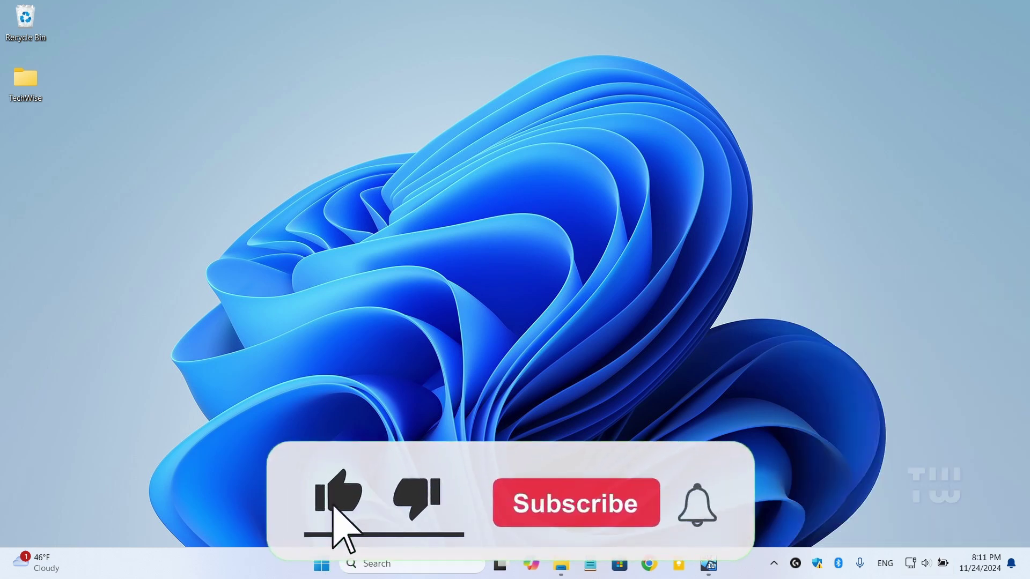